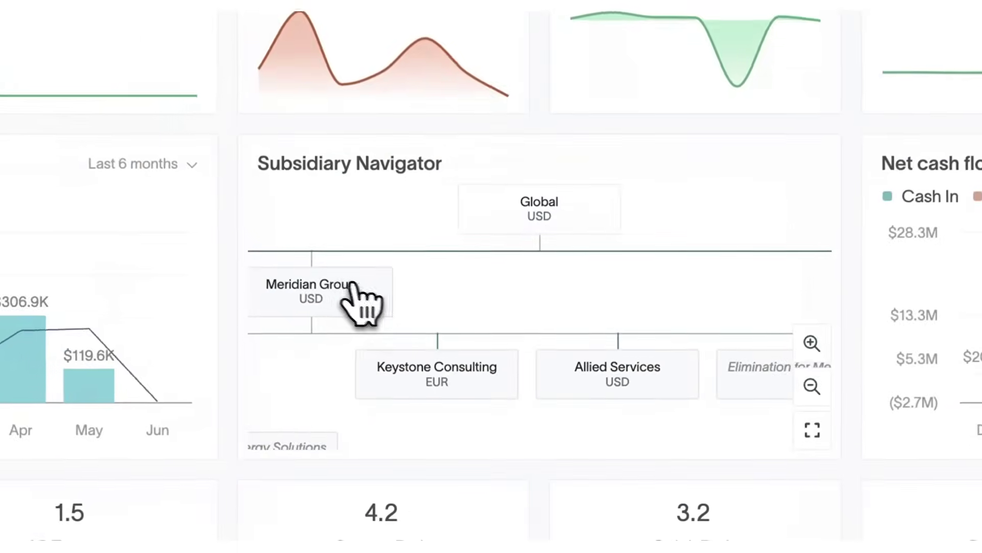
Open the company filter list for the January–June 2025 monthly Income Statement.
left_click(641, 386)
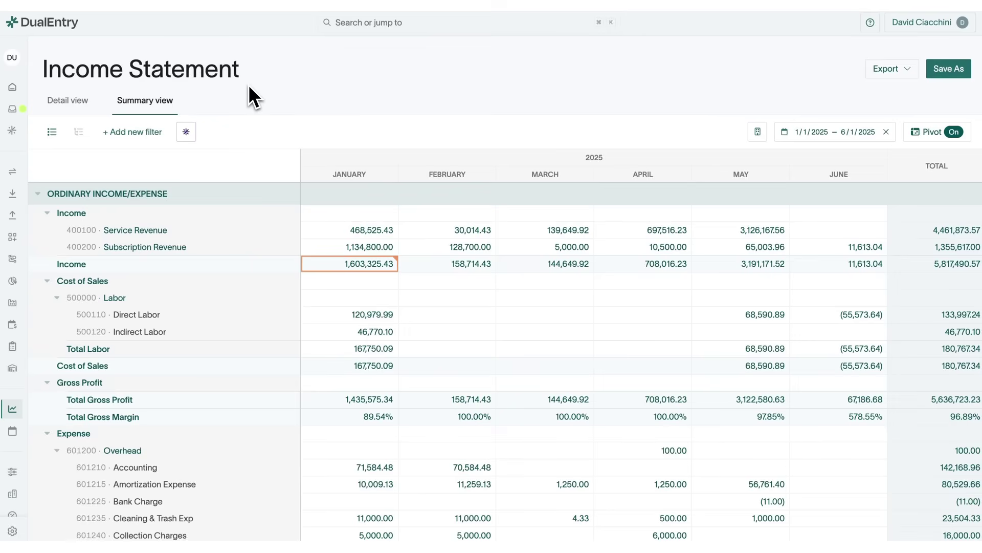
Include only Meridian Group and Digital Dynamics (Consolidated) in the company filter.
left_click(757, 132)
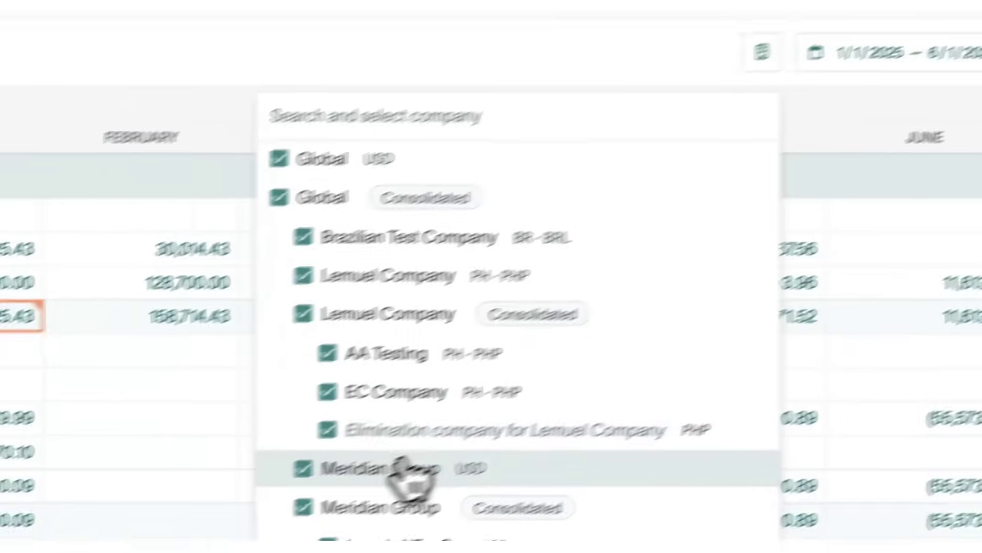
left_click(313, 507)
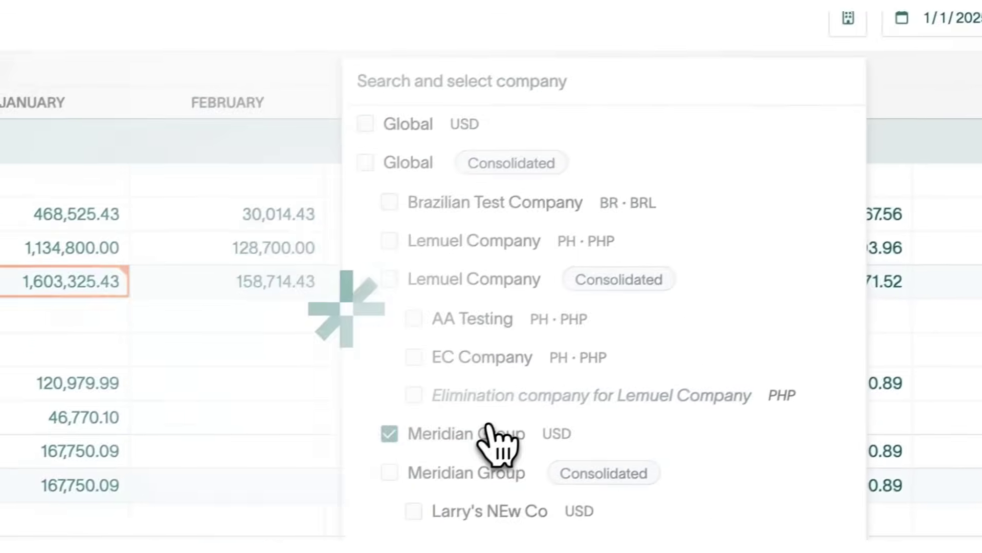
scroll(498, 423, "down", 3)
scroll(499, 424, "down", 2)
scroll(499, 426, "down", 1)
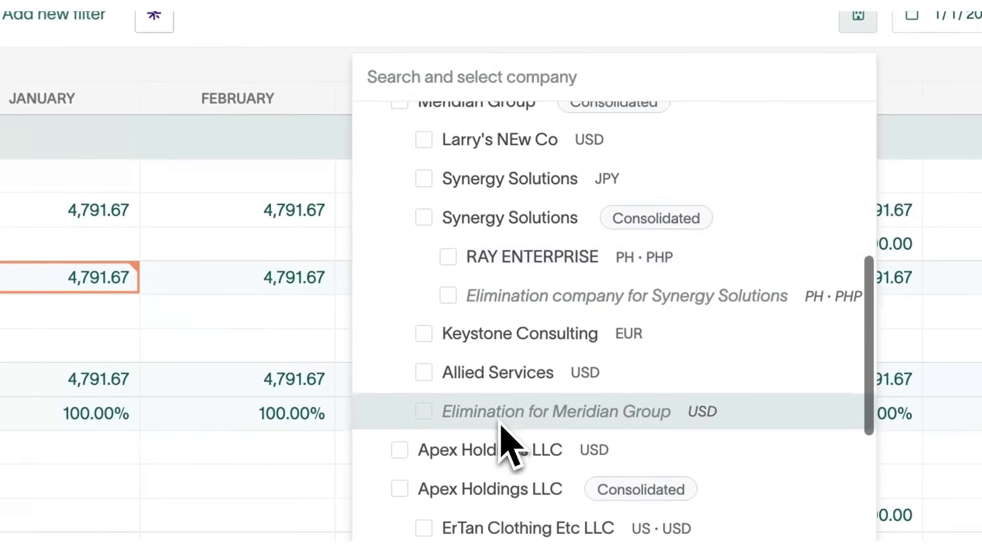
scroll(501, 427, "down", 2)
left_click(498, 457)
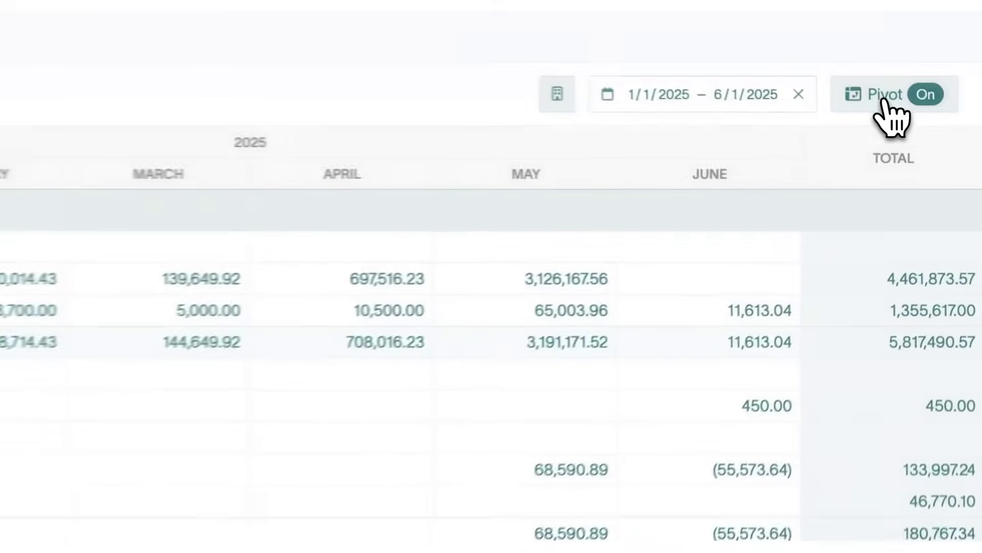
Replace the pivot's Month column with Region and Location classification columns.
left_click(934, 136)
left_click(922, 219)
left_click(768, 220)
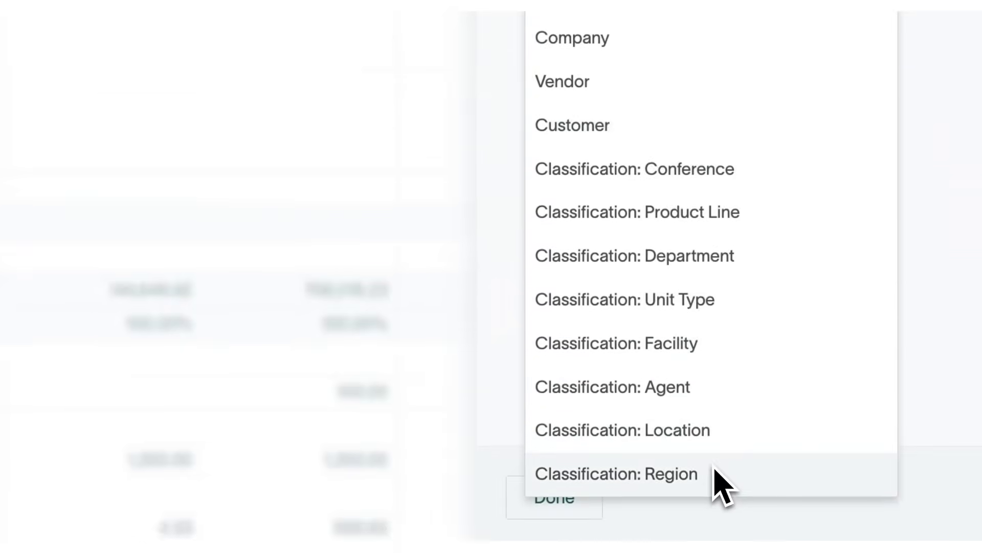
left_click(715, 520)
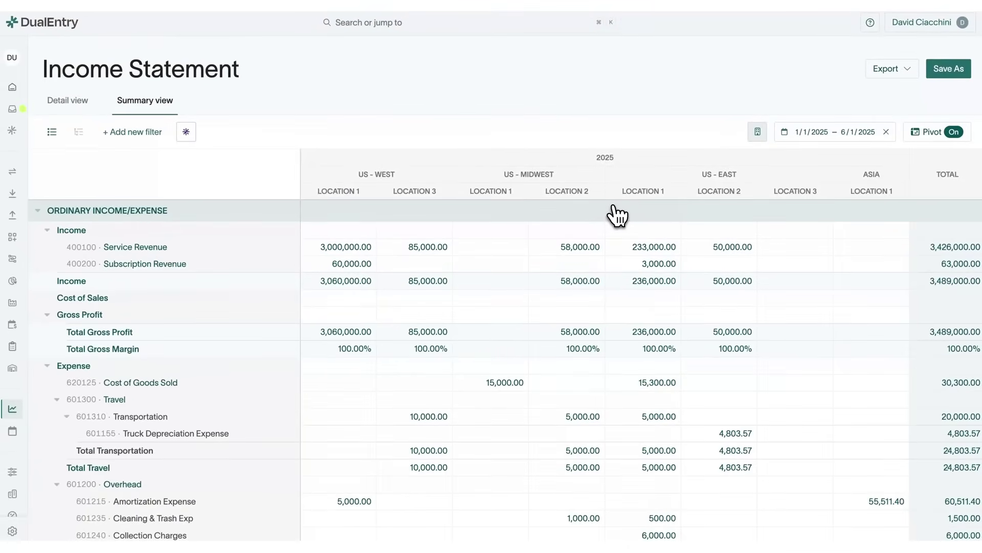
Bring up the Filter with AI prompt on the Income Statement.
left_click(187, 132)
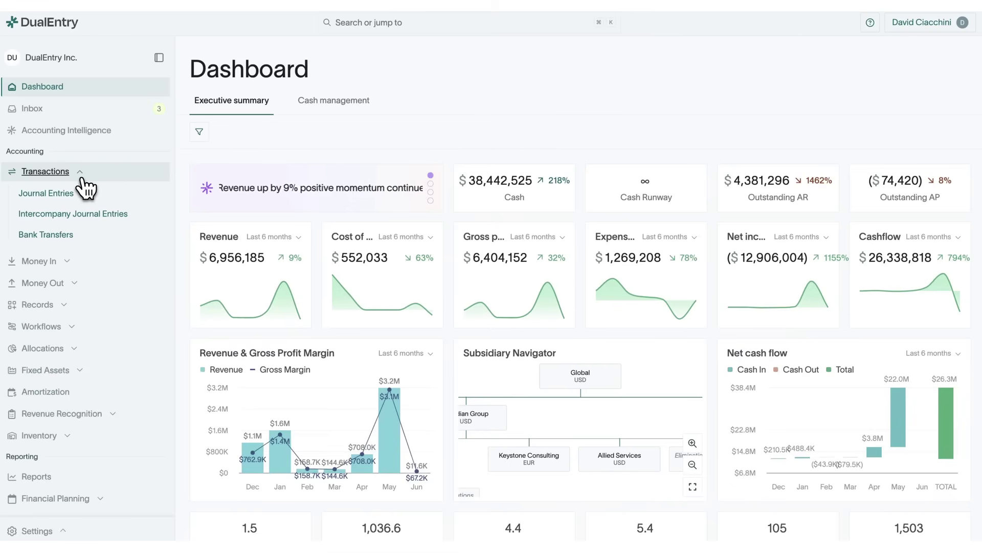
Expand the Money In and Money Out modules in the sidebar.
left_click(80, 178)
left_click(77, 193)
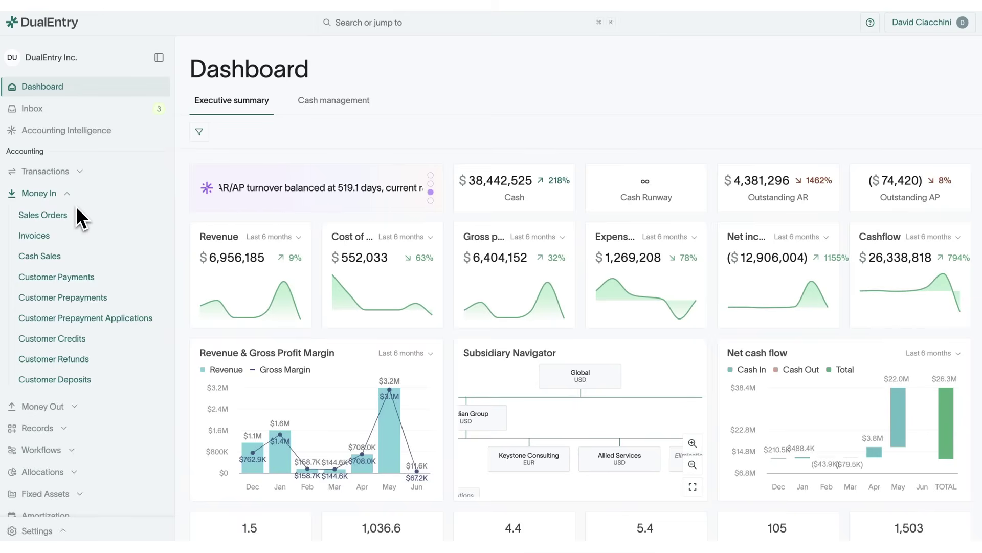
left_click(77, 194)
left_click(79, 217)
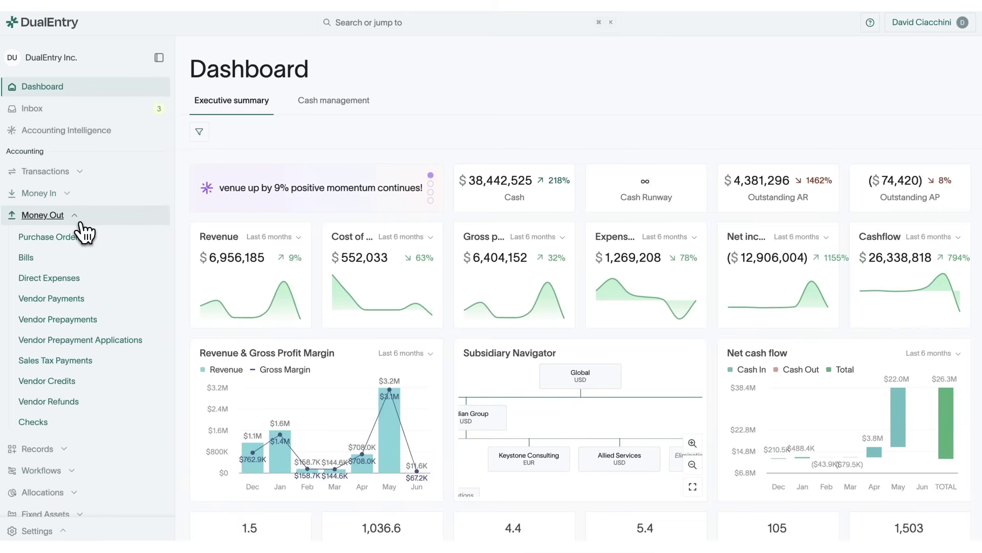
Expand and collapse Fixed Assets, then expand Revenue Recognition.
left_click(77, 215)
left_click(76, 303)
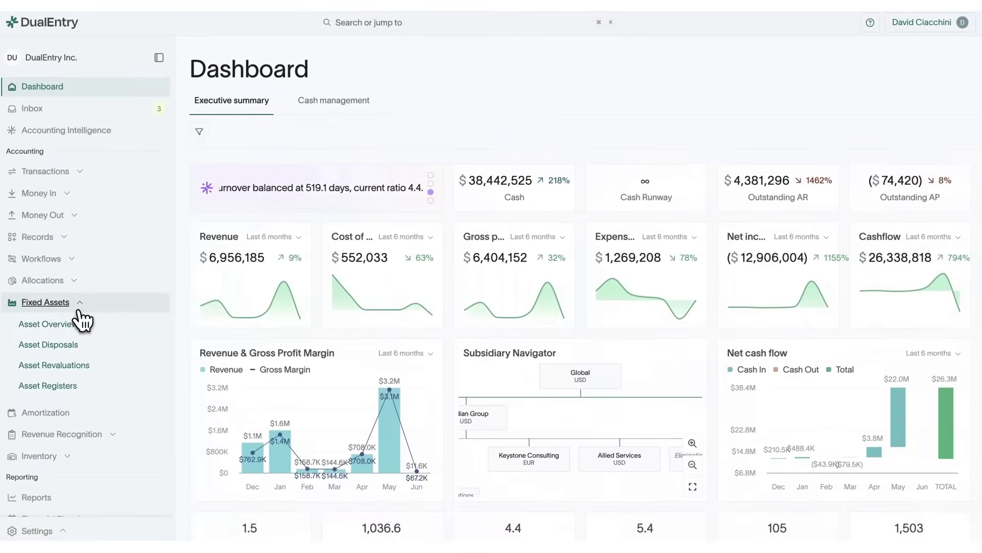
left_click(79, 304)
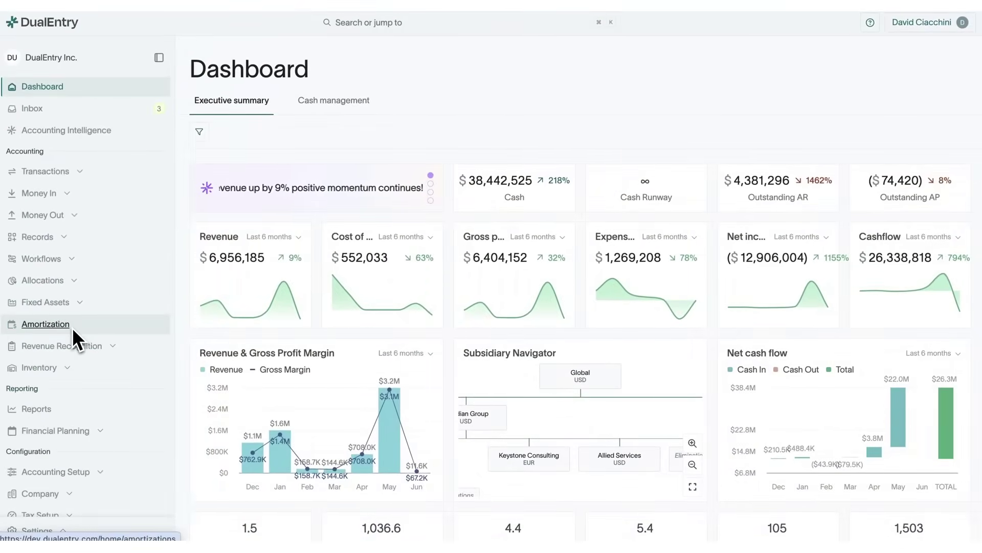
left_click(81, 345)
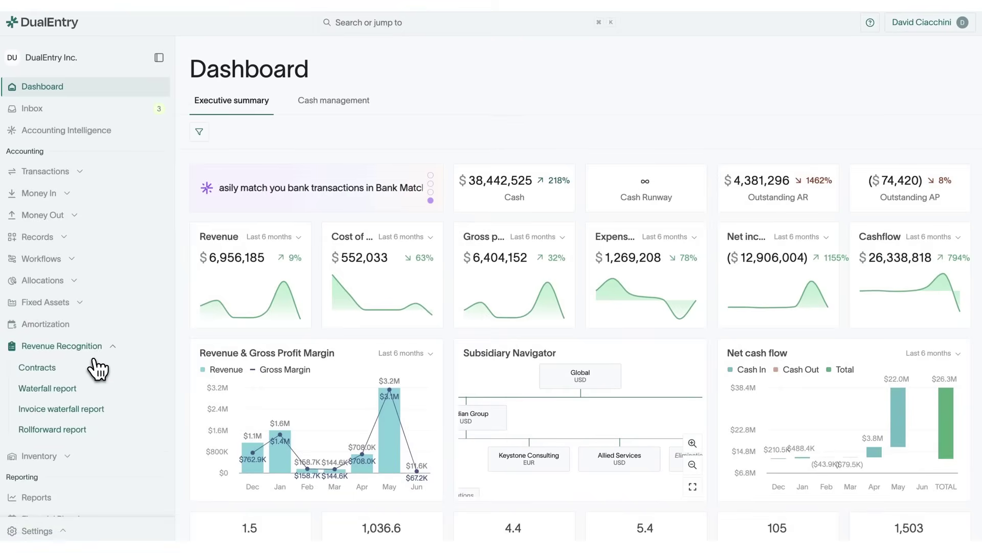